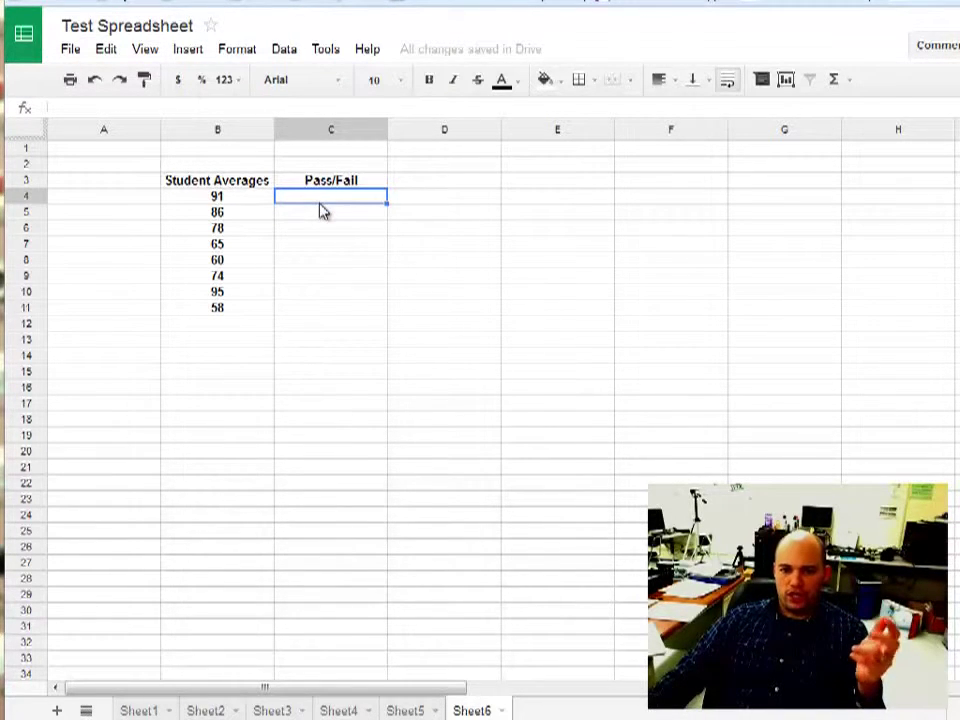
{"action": "left_click", "coordinate": [229, 200]}
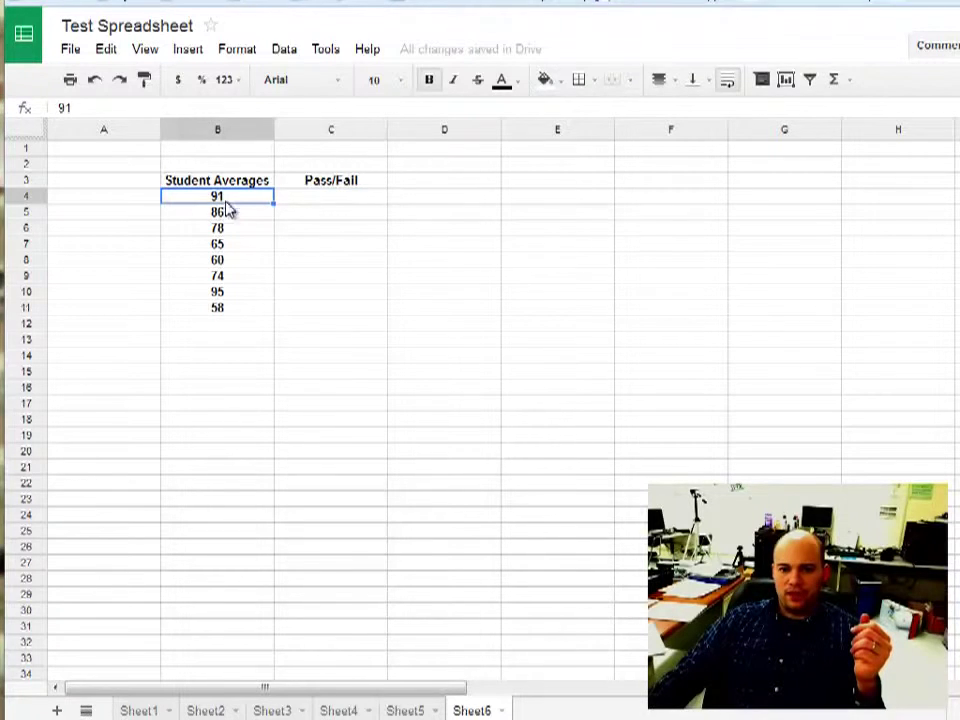
{"action": "left_click", "coordinate": [227, 213]}
{"action": "left_click", "coordinate": [225, 229]}
{"action": "left_click", "coordinate": [220, 276]}
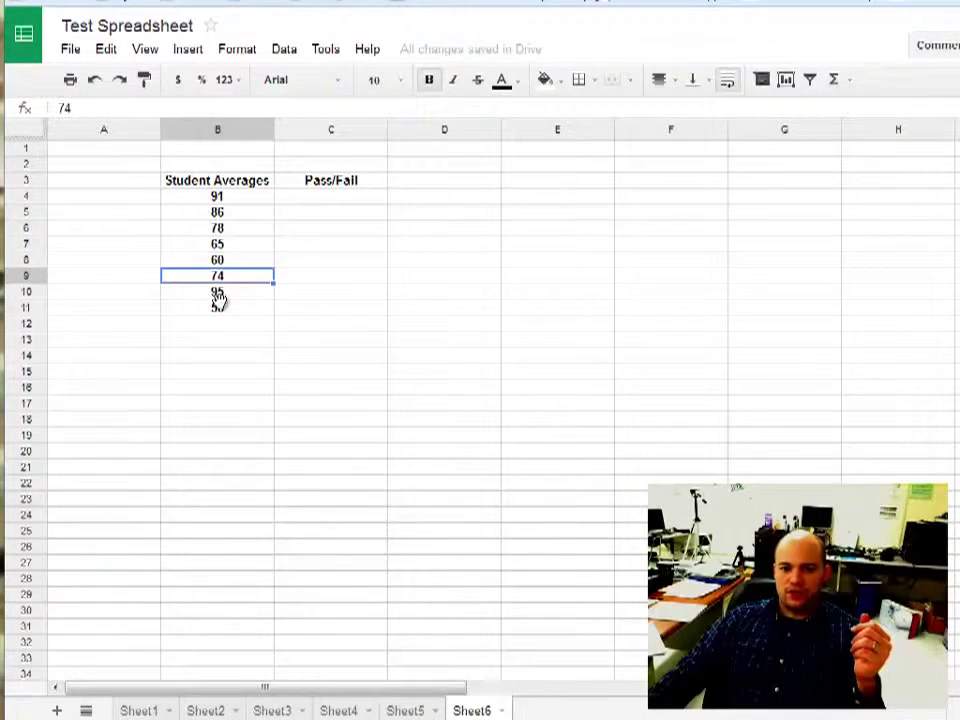
{"action": "left_click", "coordinate": [220, 309]}
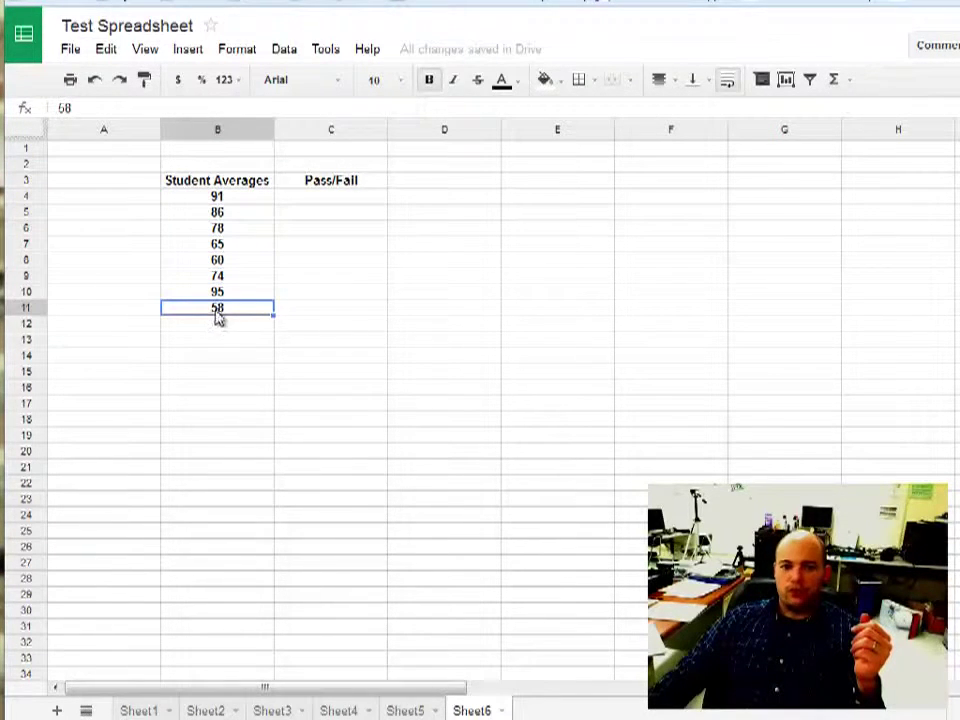
Enter the formula =IF(B4>=65,Pass,Fail) in cell C4 under the Pass/Fail heading
{"action": "left_click", "coordinate": [325, 205]}
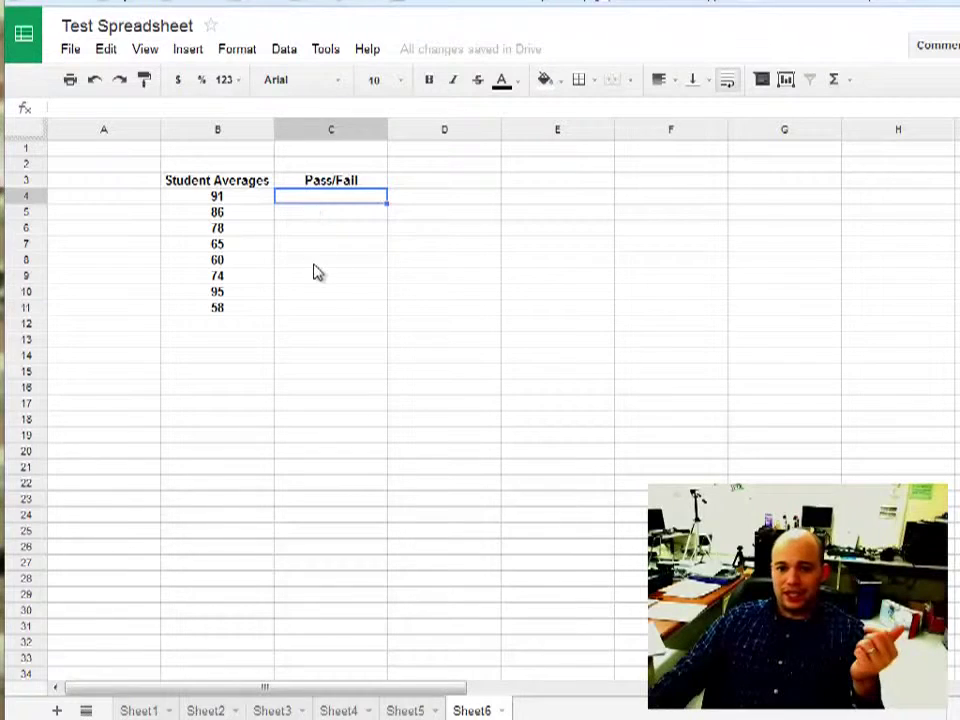
{"action": "type", "text": "=IF"}
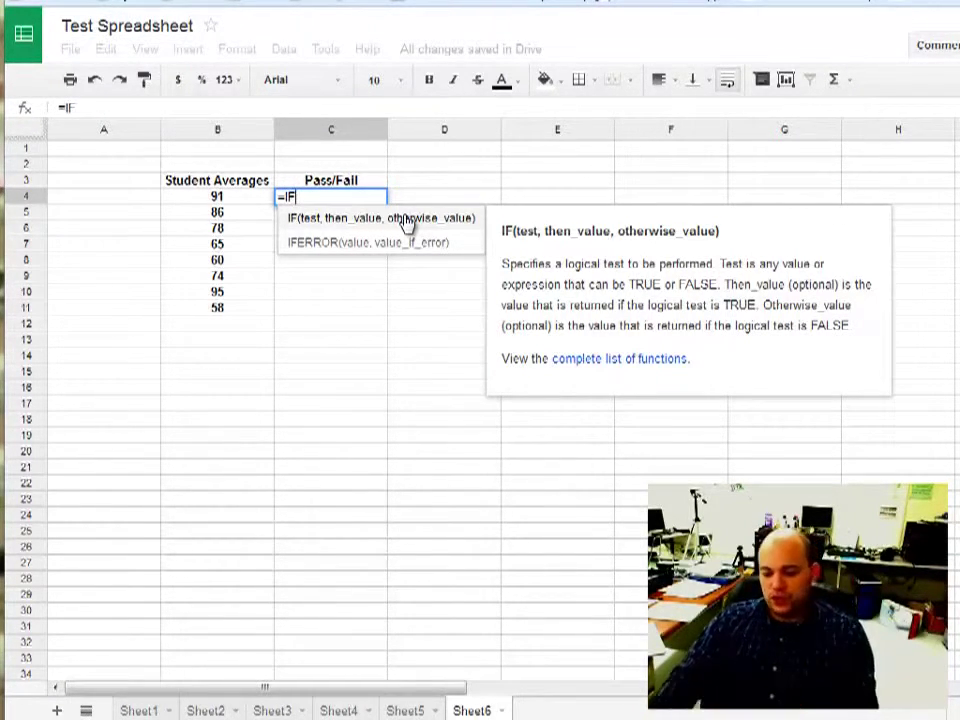
{"action": "type", "text": "("}
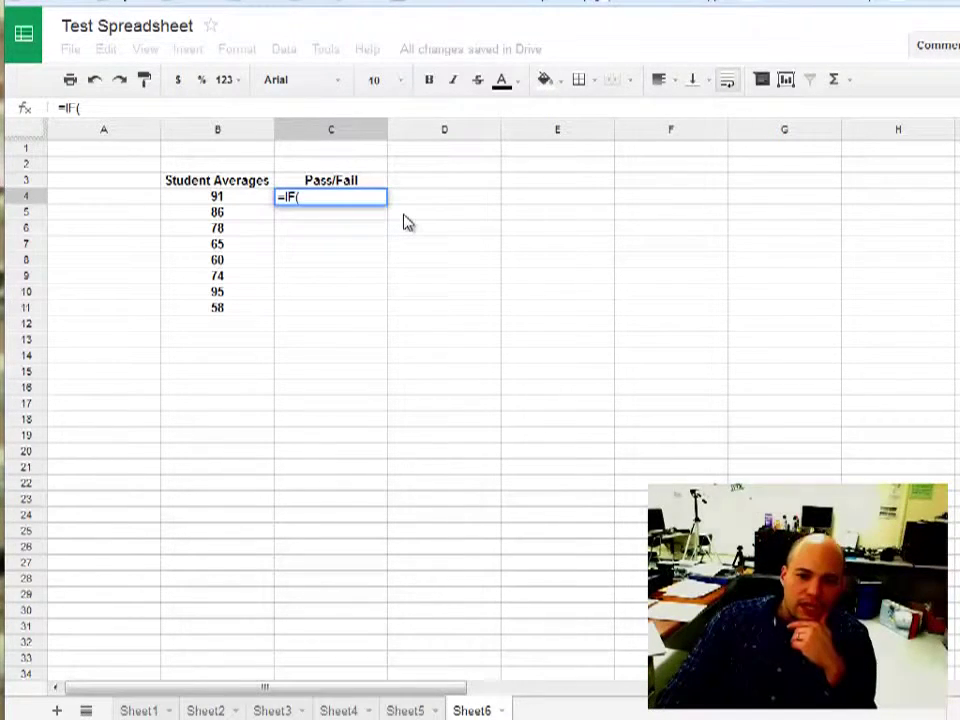
{"action": "type", "text": "B4"}
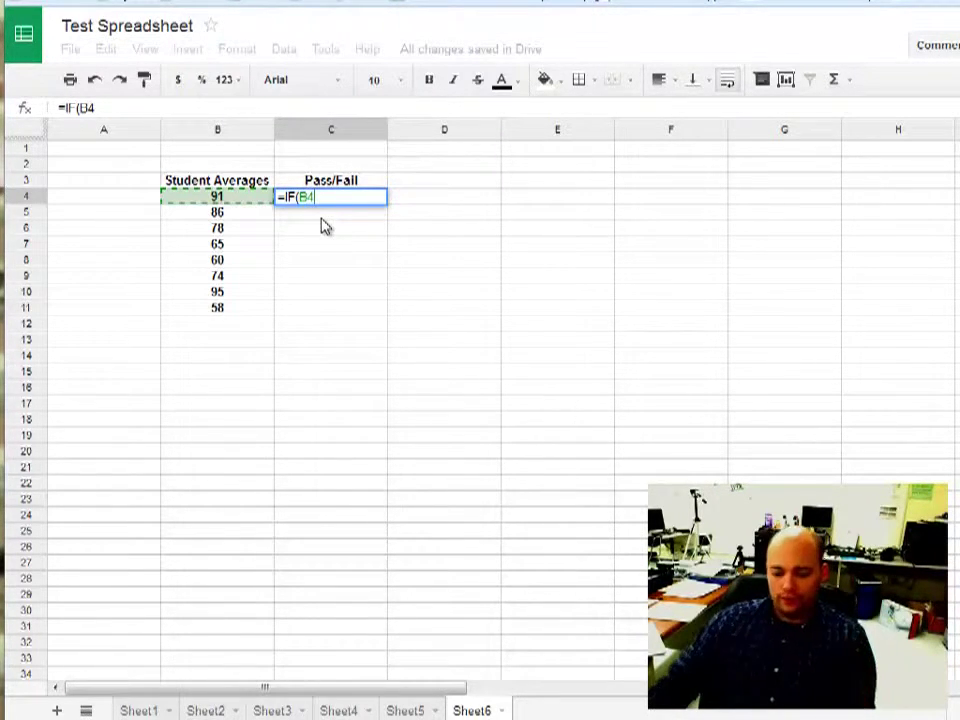
{"action": "type", "text": ">="}
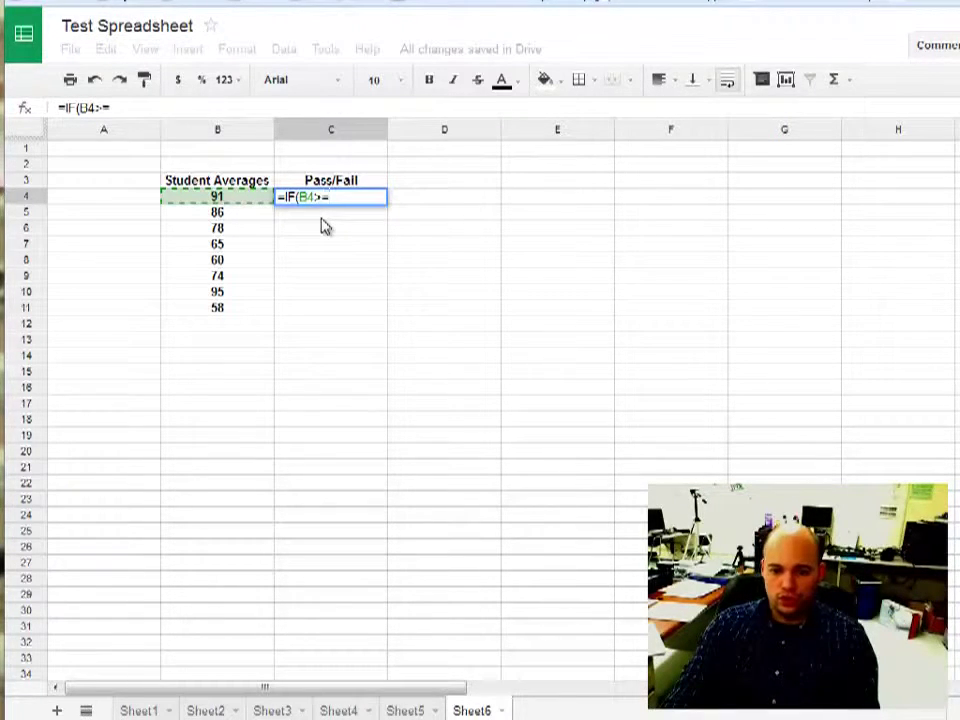
{"action": "type", "text": "65,"}
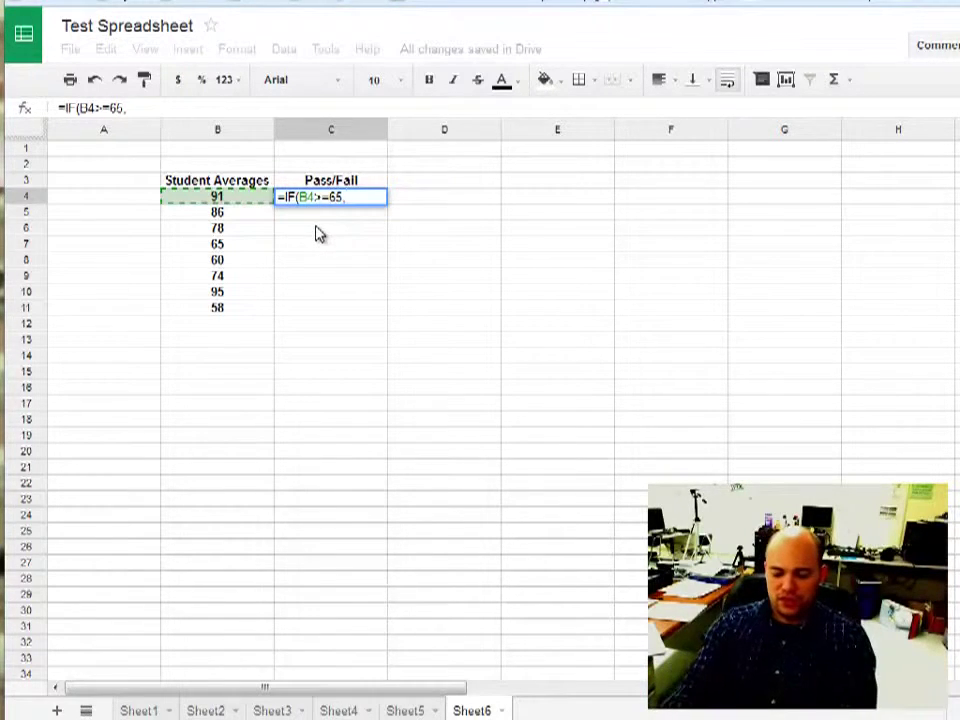
{"action": "type", "text": "Pass,"}
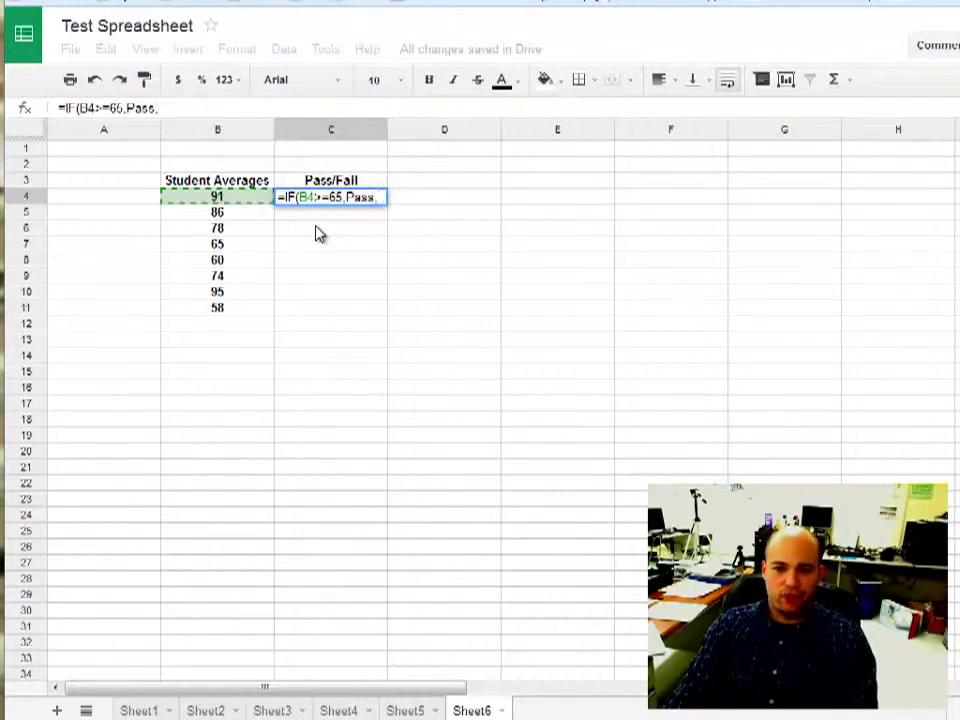
{"action": "type", "text": "Fail"}
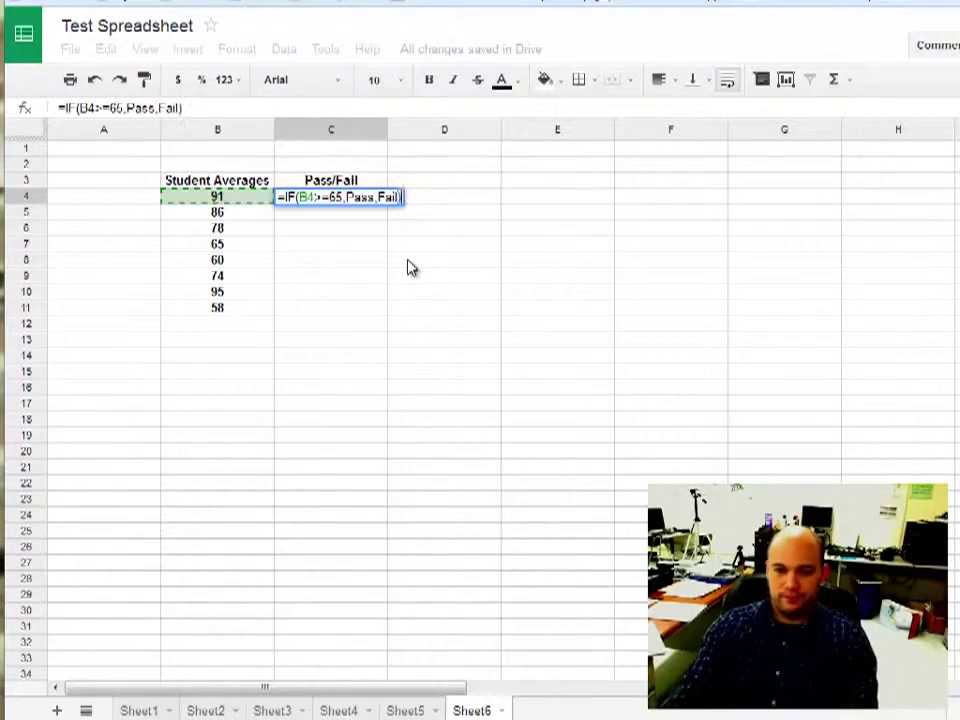
{"action": "type", "text": ")"}
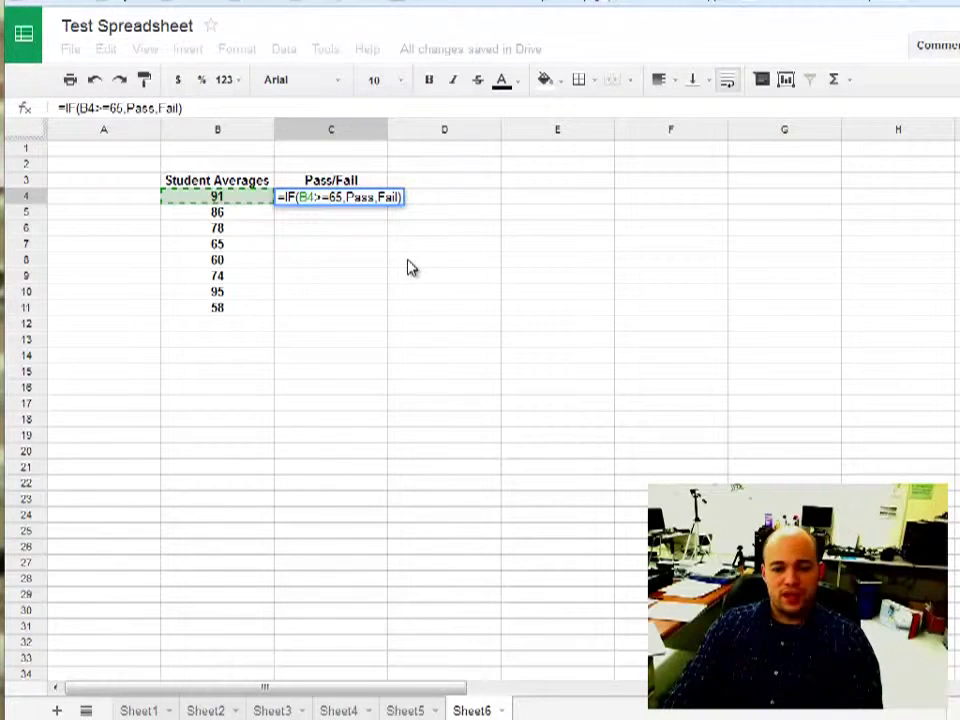
{"action": "key", "text": "Return"}
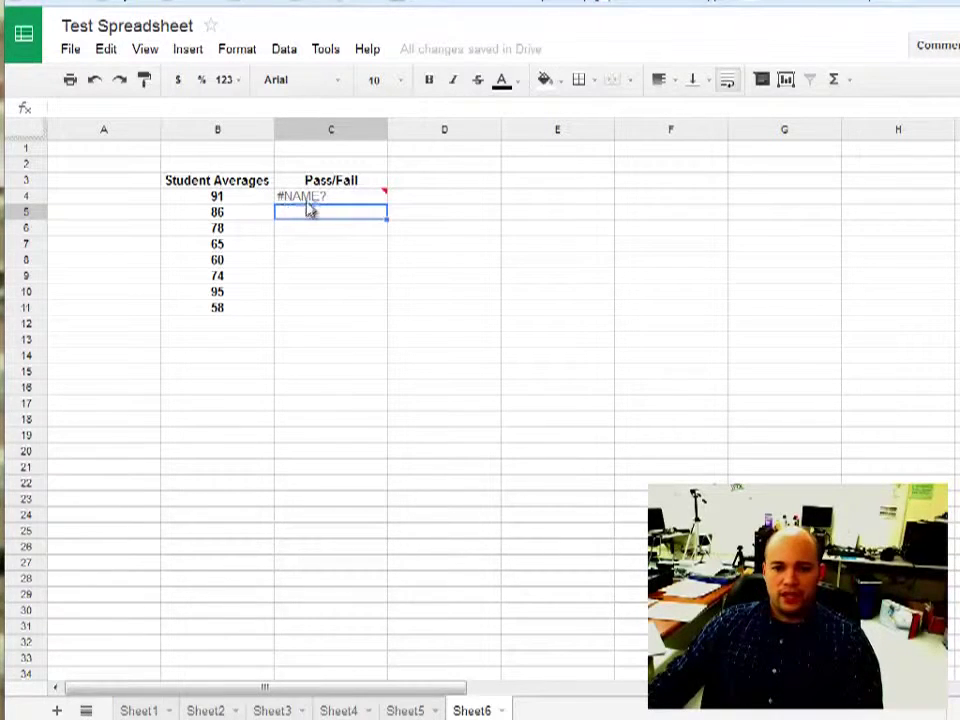
Put quotation marks around Pass and Fail in C4's formula so it reads =IF(B4>=65,"Pass","Fail")
{"action": "mouse_move", "coordinate": [313, 206]}
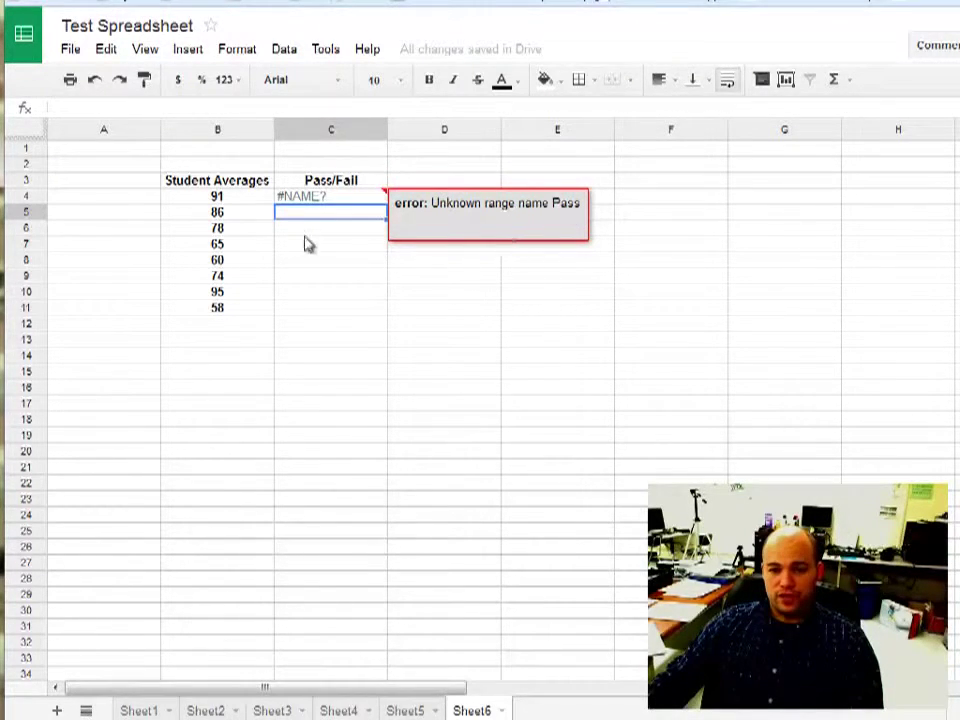
{"action": "double_click", "coordinate": [335, 200]}
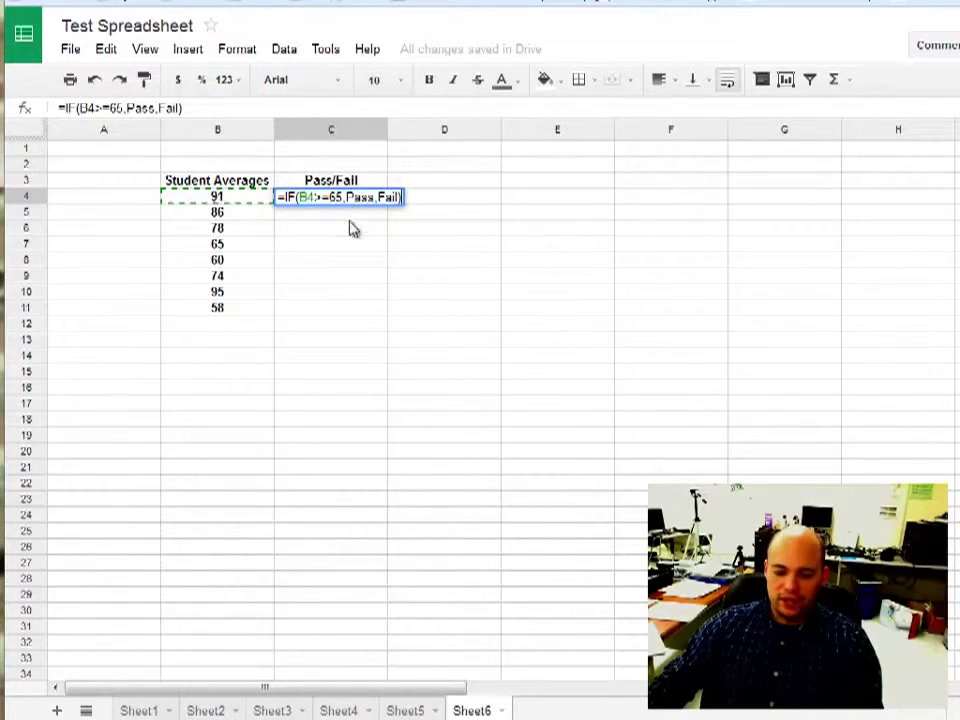
{"action": "key", "text": "Escape"}
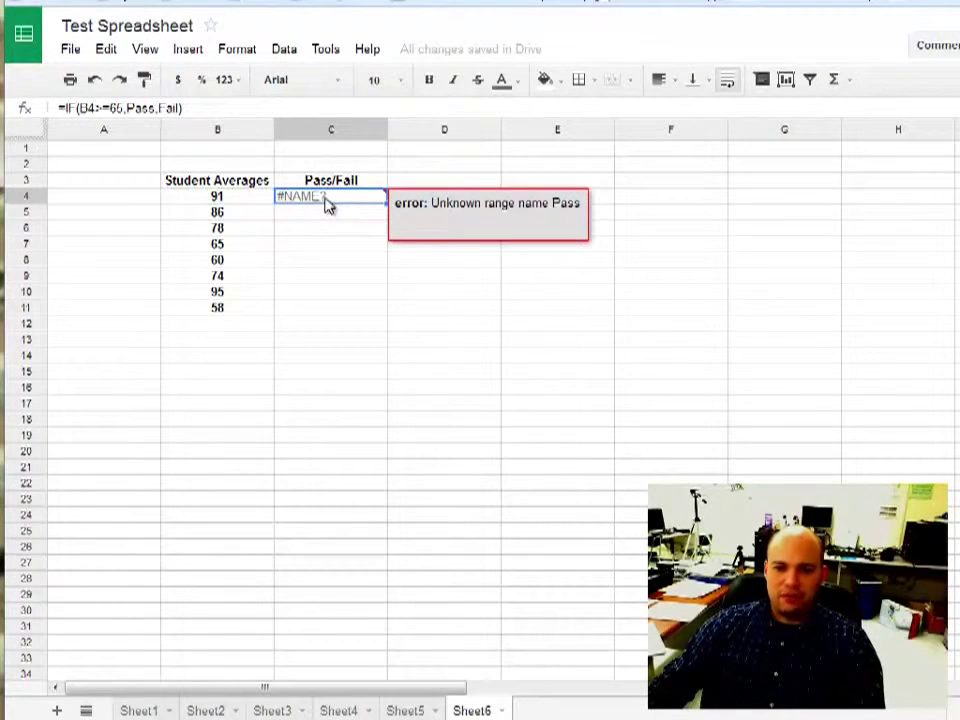
{"action": "double_click", "coordinate": [324, 199]}
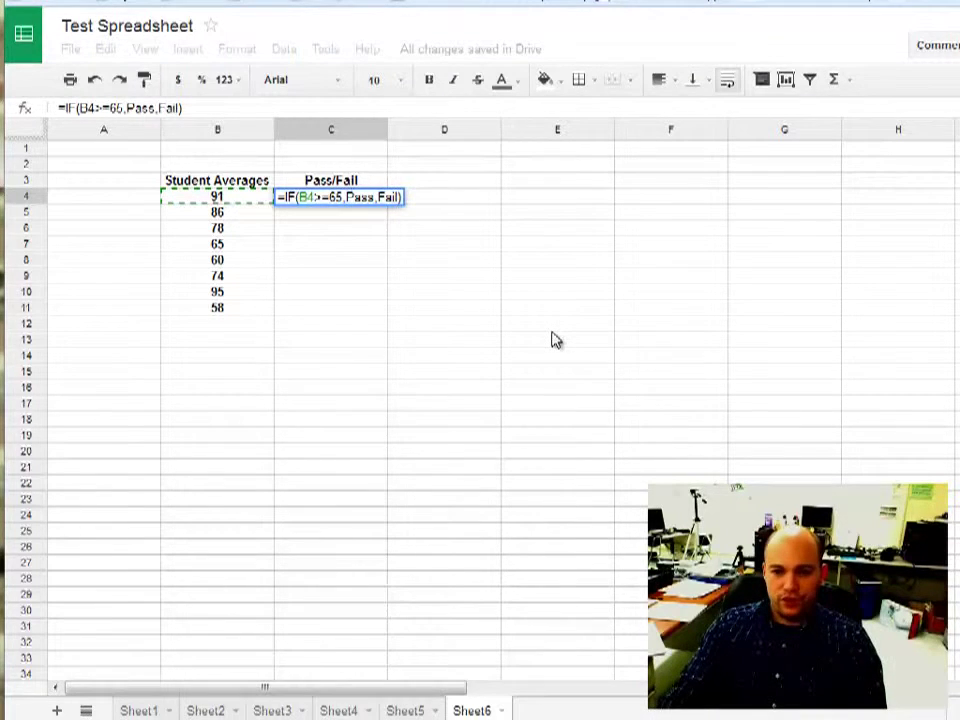
{"action": "type", "text": "\""}
{"action": "key", "text": "Right"}
{"action": "key", "text": "Right"}
{"action": "key", "text": "Right"}
{"action": "key", "text": "Right"}
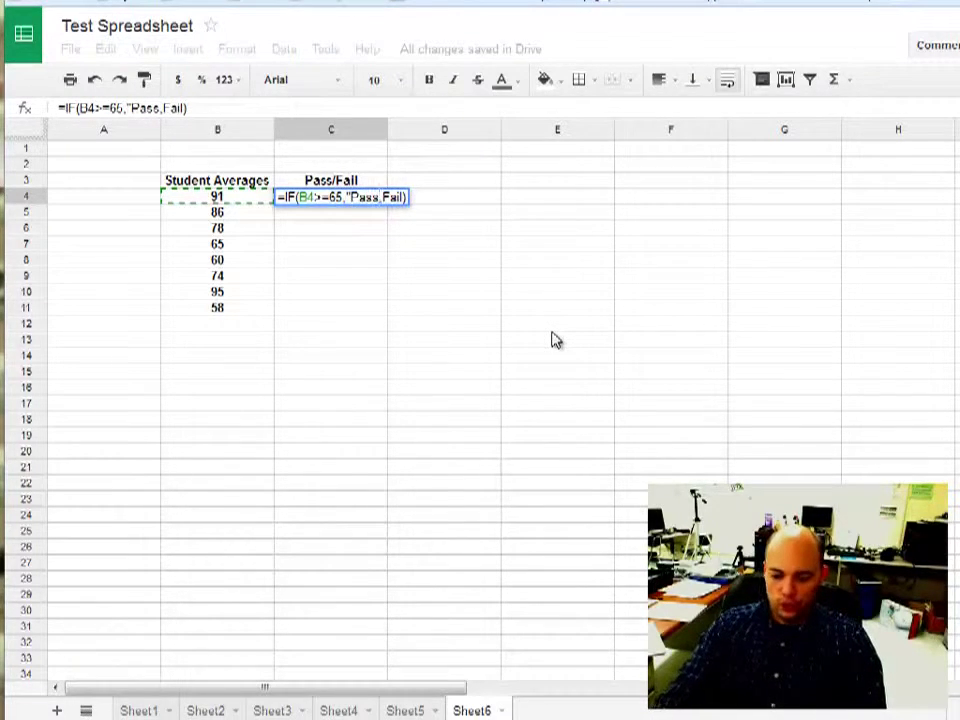
{"action": "type", "text": "\""}
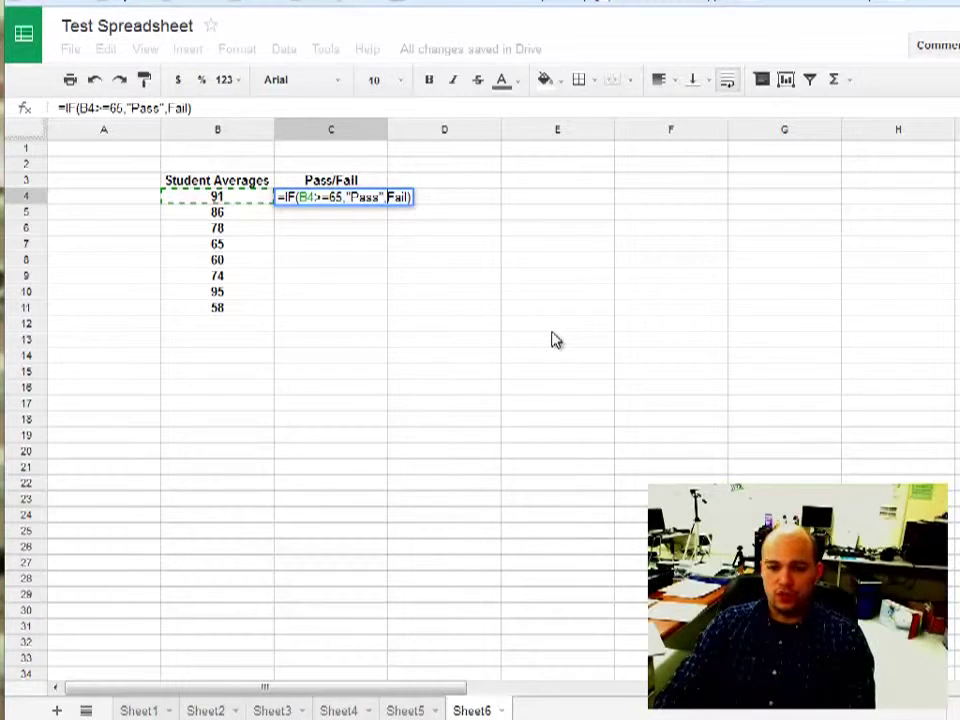
{"action": "type", "text": "\","}
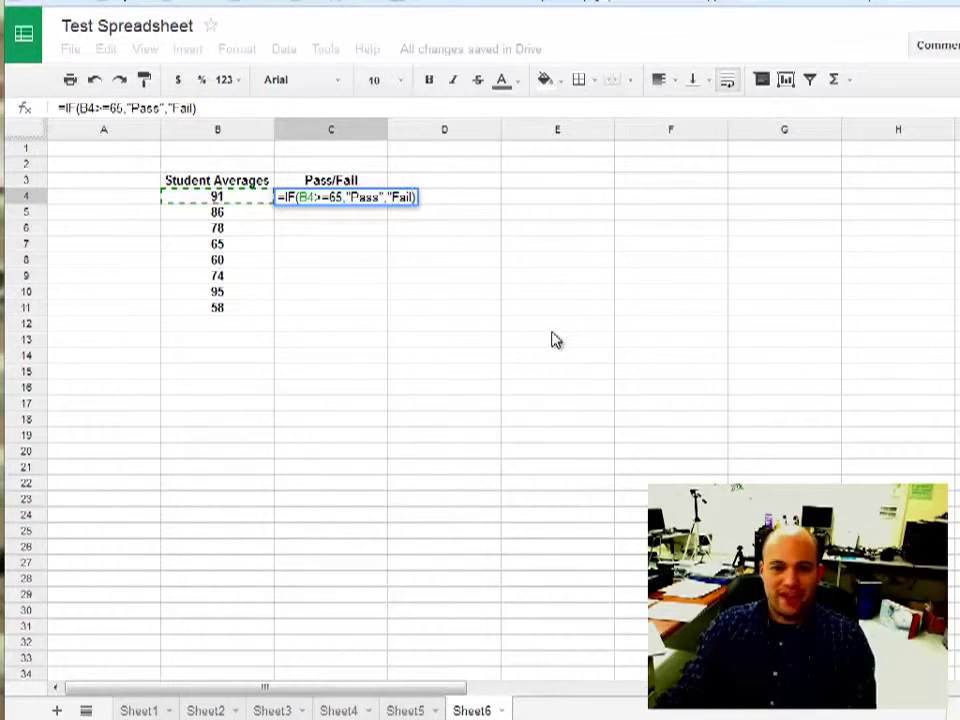
{"action": "type", "text": "\""}
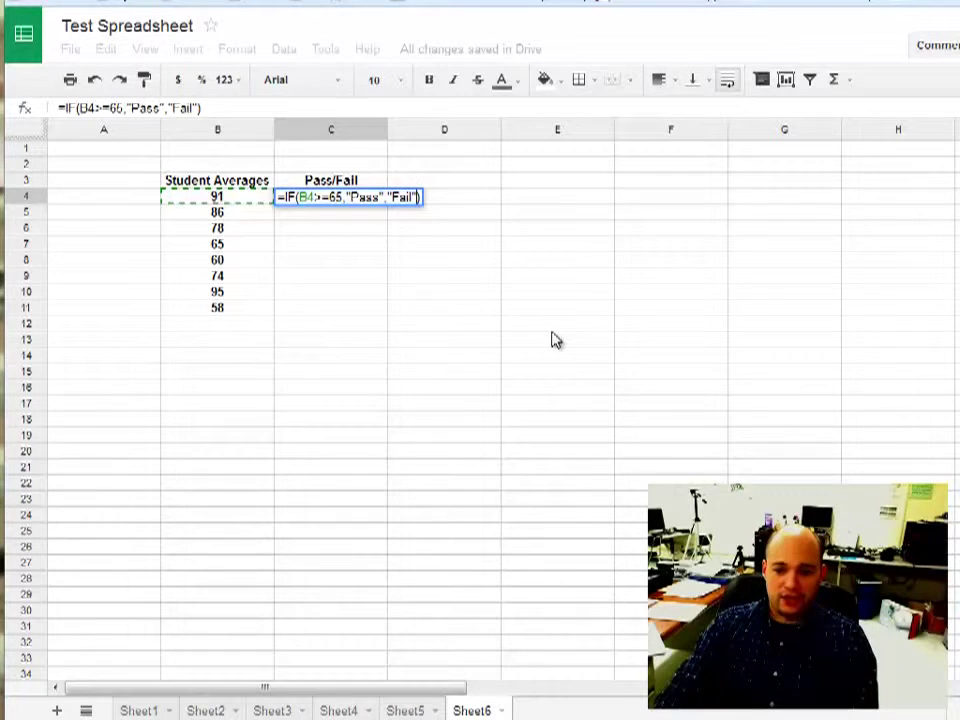
{"action": "key", "text": "Return"}
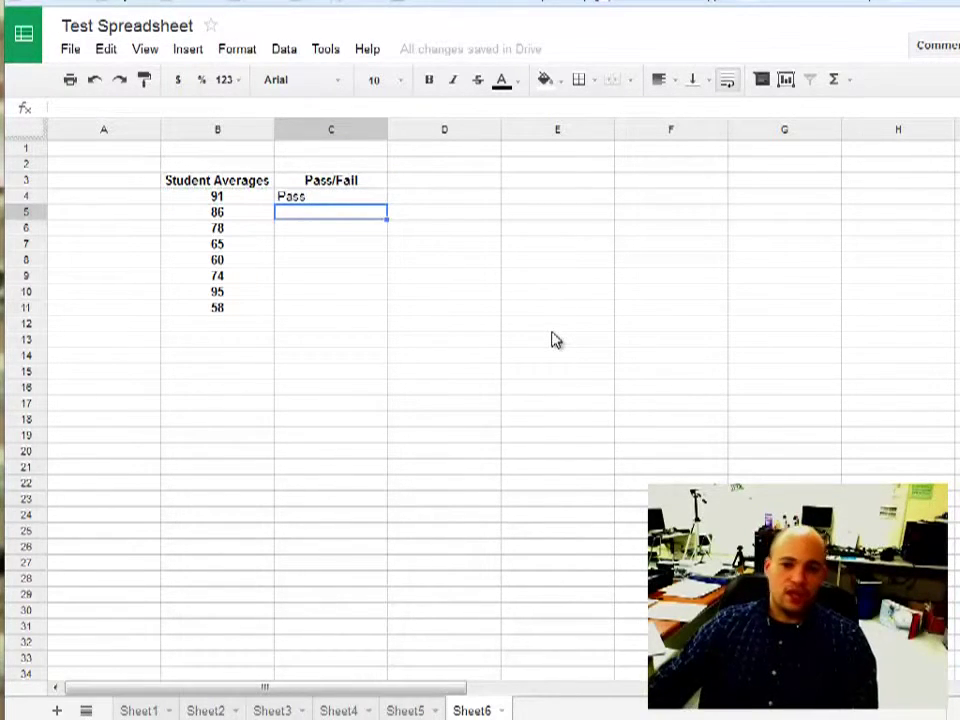
Center the content of cell C4 horizontally
{"action": "left_click", "coordinate": [347, 198]}
{"action": "left_click", "coordinate": [676, 85]}
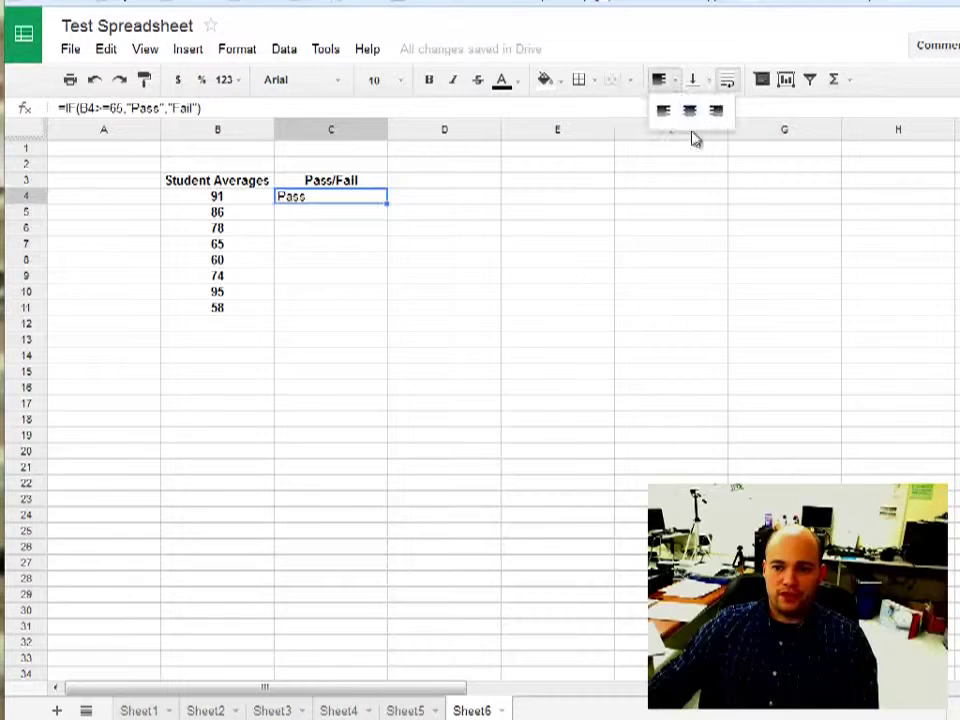
{"action": "left_click", "coordinate": [690, 107]}
{"action": "left_click", "coordinate": [368, 244]}
Fill the pass/fail formula from C4 down through C11
{"action": "left_click", "coordinate": [363, 199]}
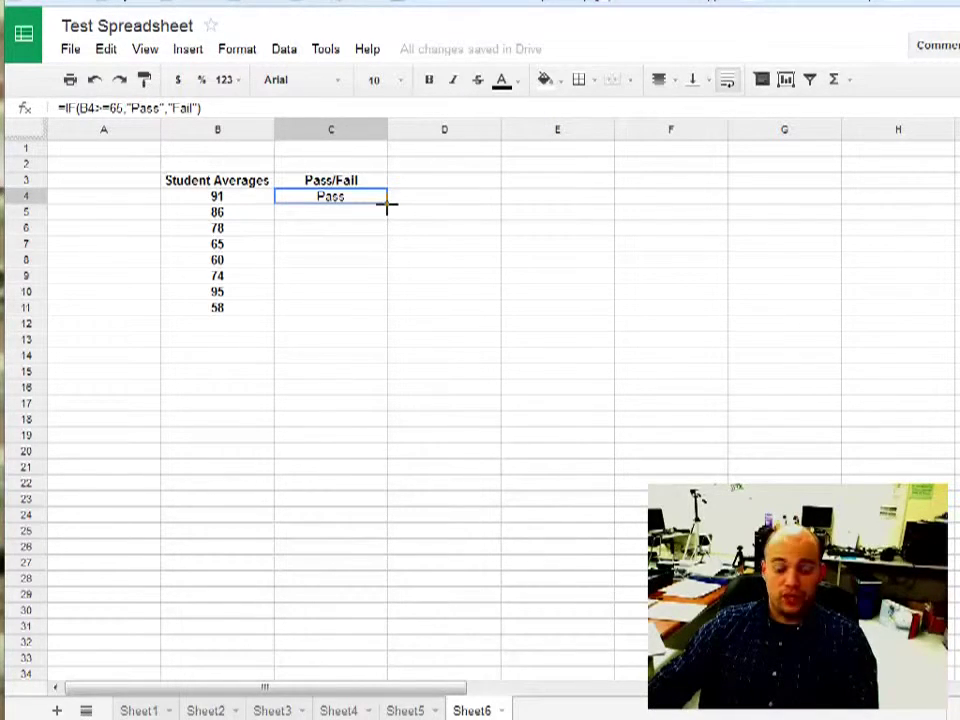
{"action": "left_click_drag", "start_coordinate": [388, 206], "coordinate": [376, 312]}
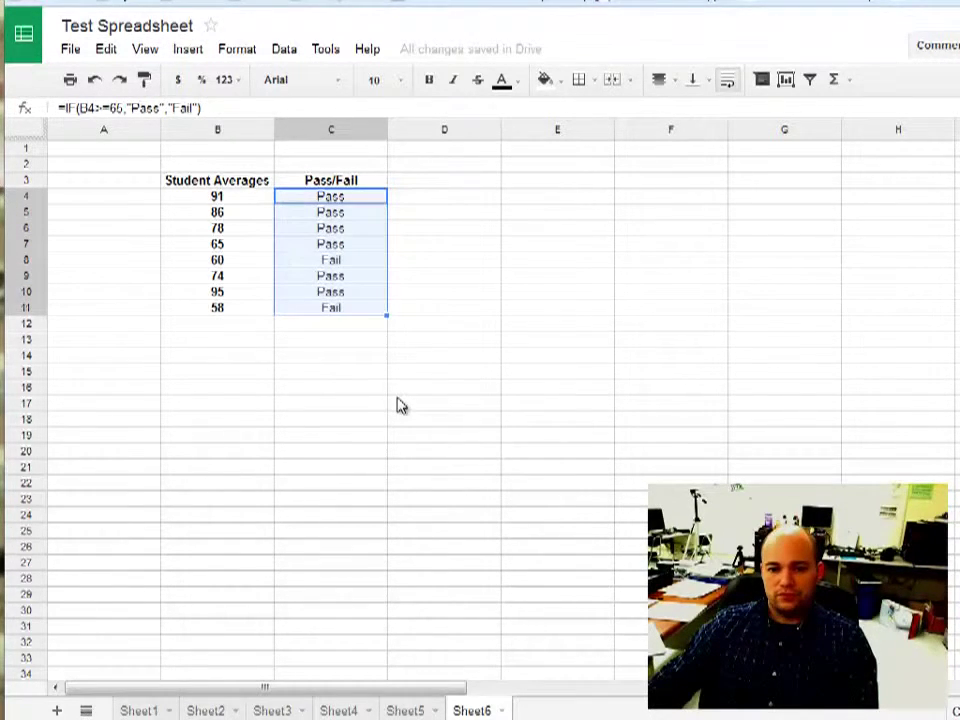
{"action": "left_click", "coordinate": [395, 265]}
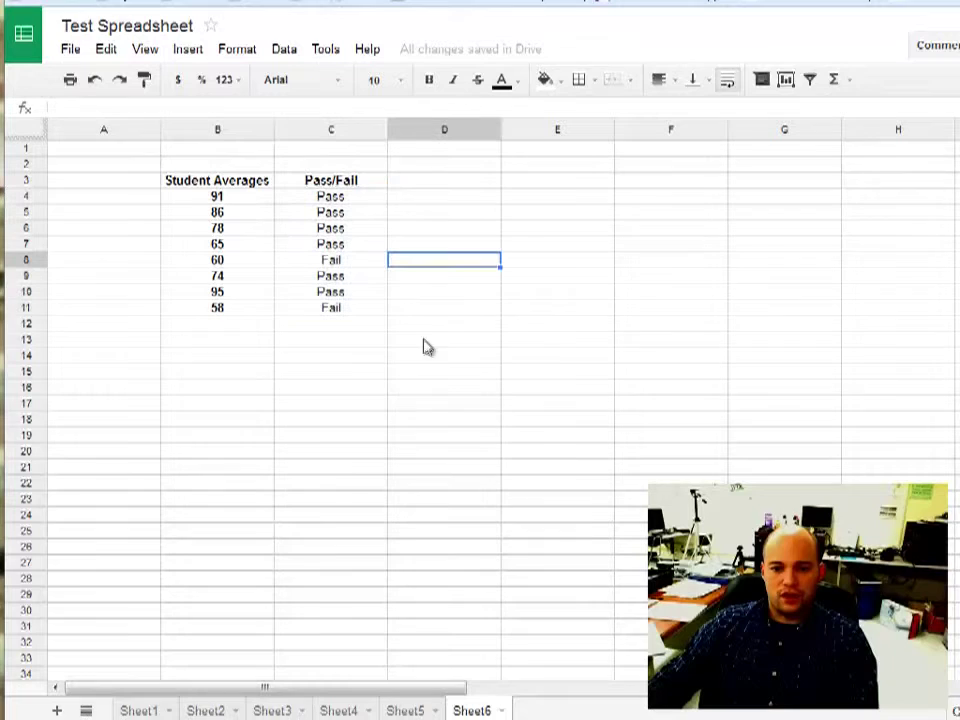
Examine the copied formulas in the Pass/Fail column, including the cell reference used in C11
{"action": "left_click", "coordinate": [347, 216]}
{"action": "key", "text": "Return"}
{"action": "key", "text": "Return"}
{"action": "key", "text": "Return"}
{"action": "key", "text": "Return"}
{"action": "key", "text": "Return"}
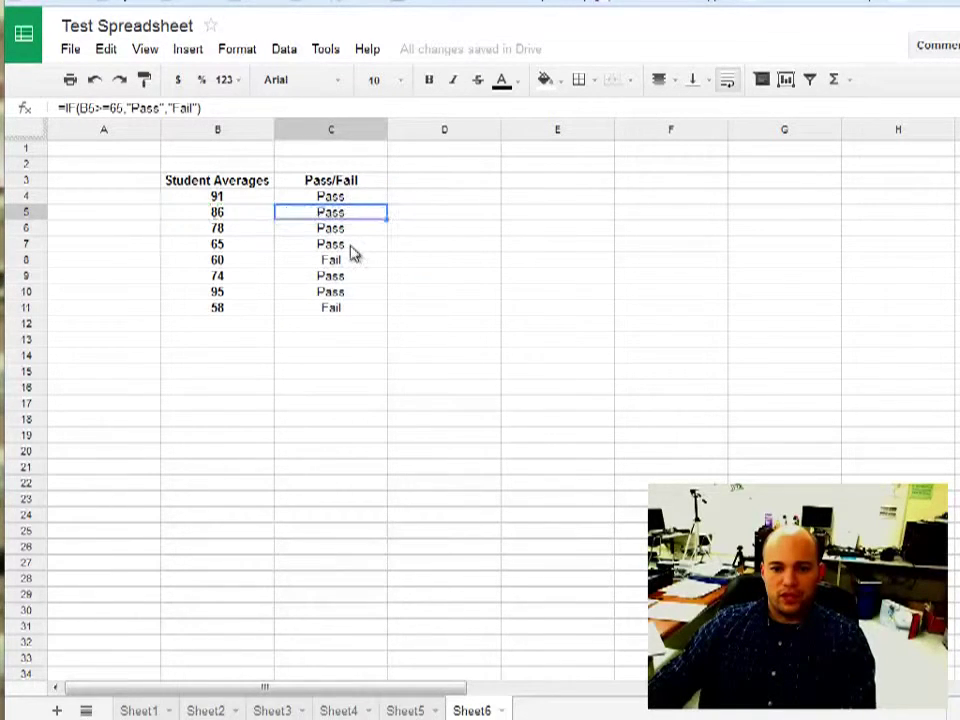
{"action": "key", "text": "Escape"}
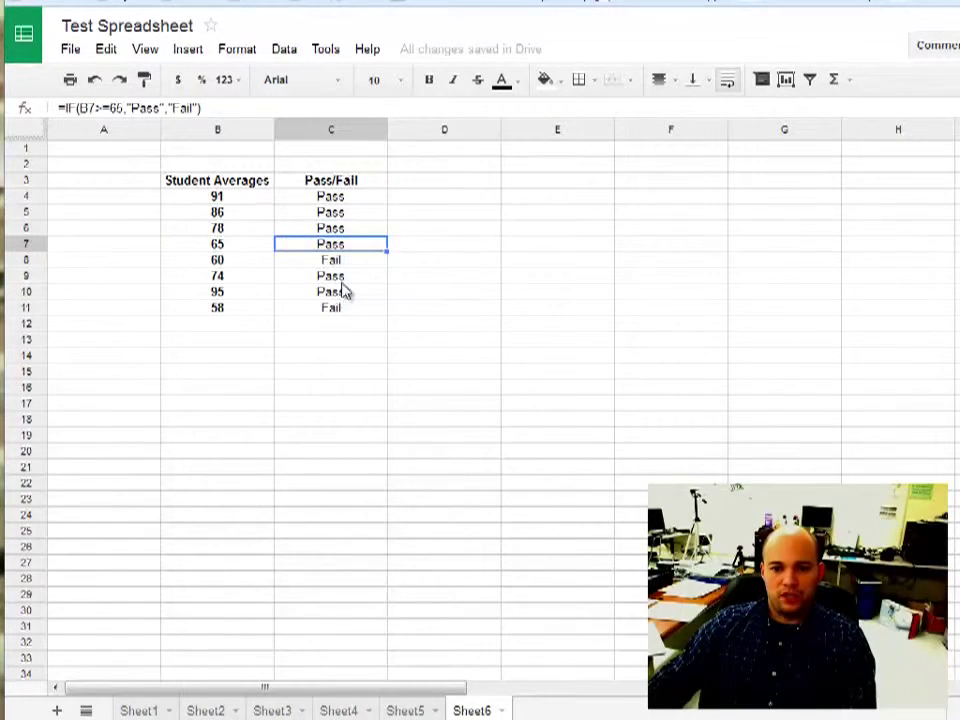
{"action": "double_click", "coordinate": [338, 310]}
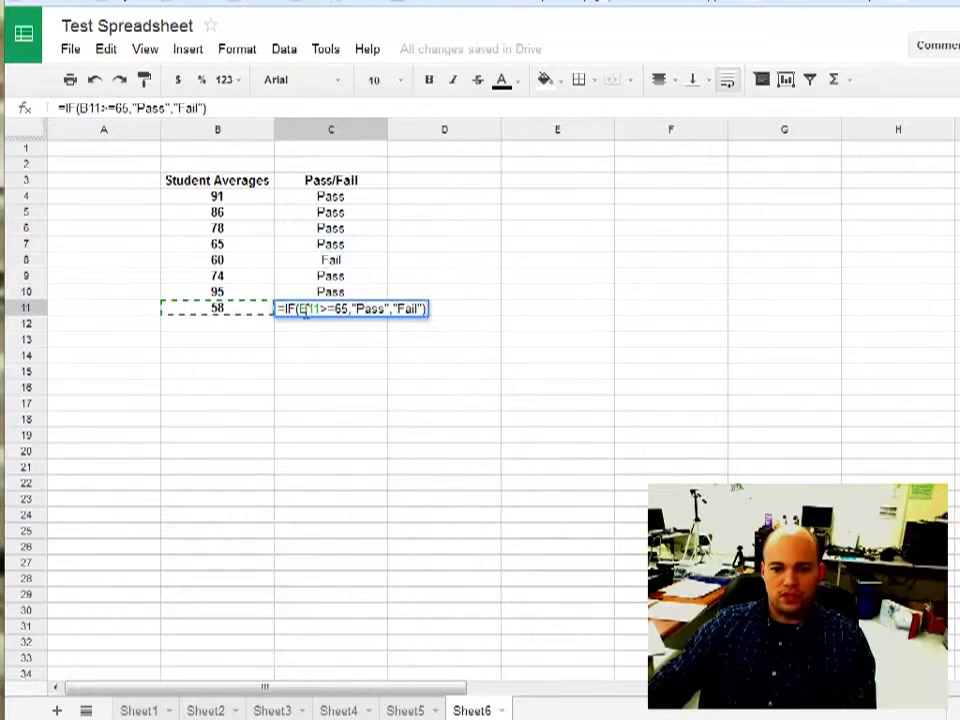
{"action": "key", "text": "Escape"}
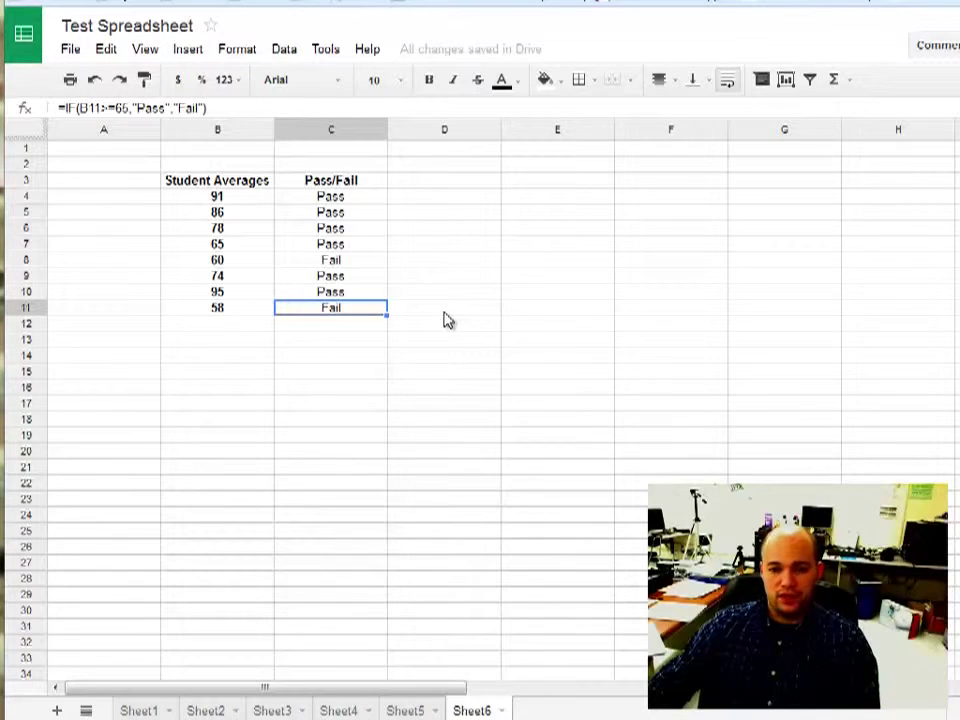
Replace the logical test in C4's IF formula with B4<65
{"action": "left_click", "coordinate": [354, 204]}
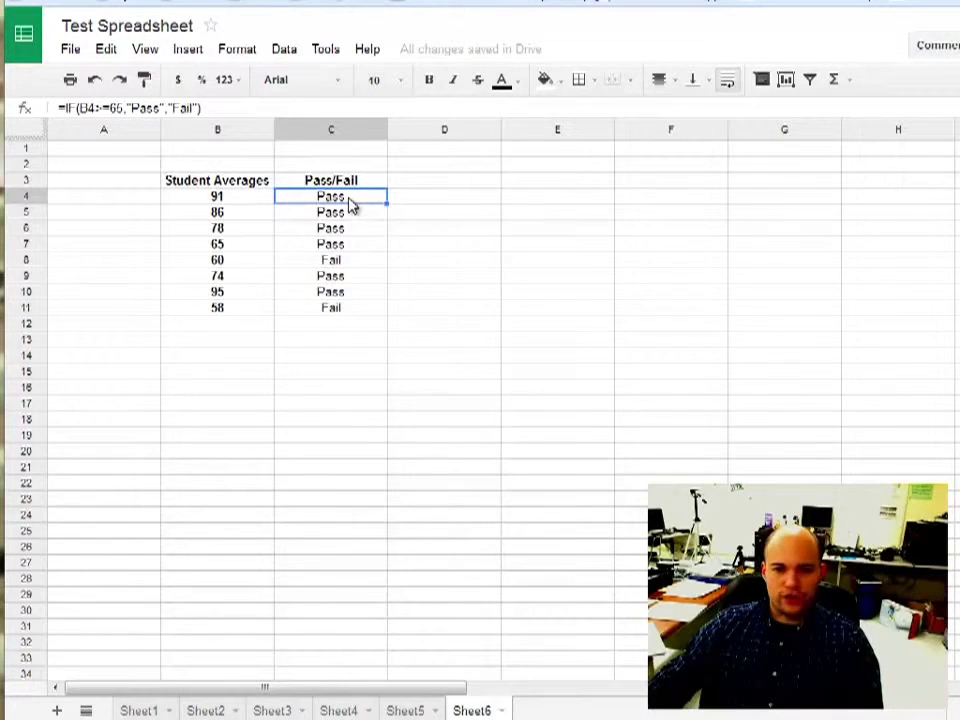
{"action": "double_click", "coordinate": [350, 198]}
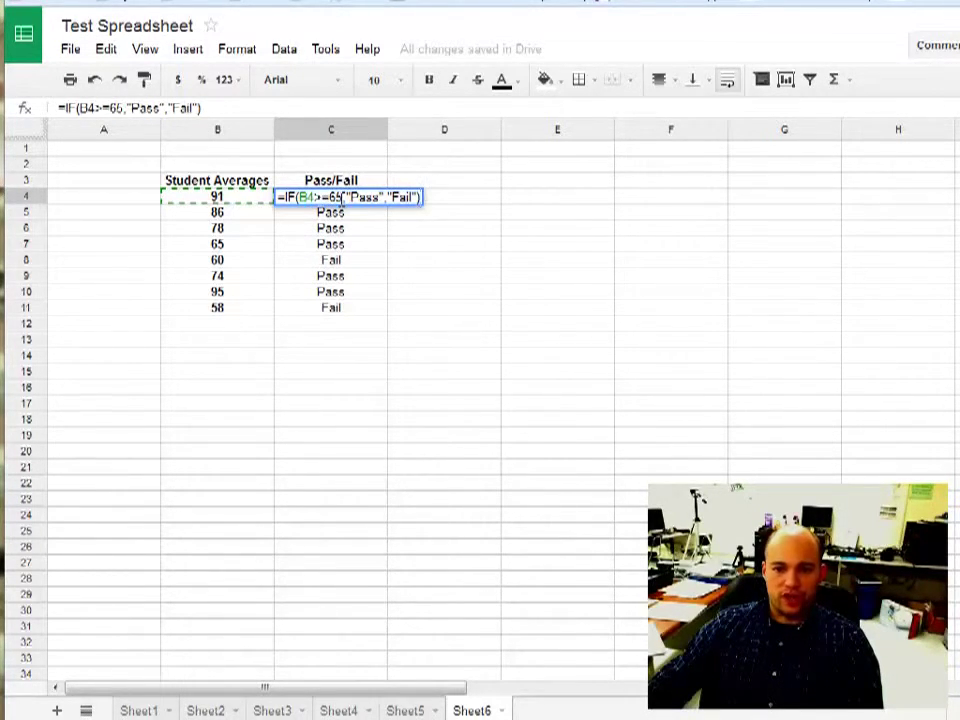
{"action": "left_click_drag", "start_coordinate": [342, 199], "coordinate": [298, 198]}
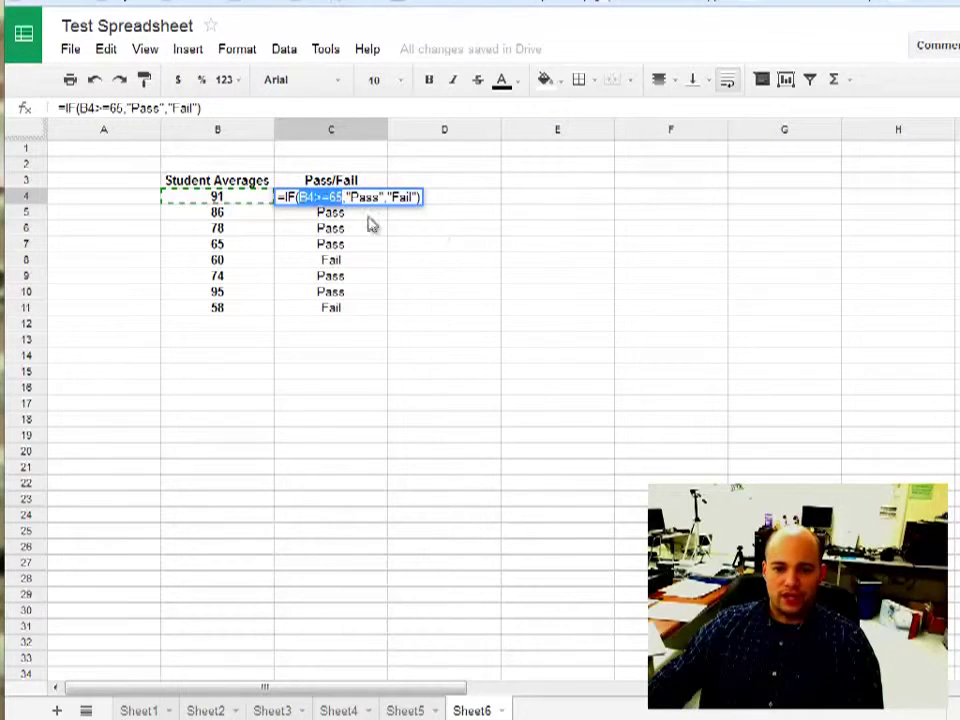
{"action": "type", "text": "B4<"}
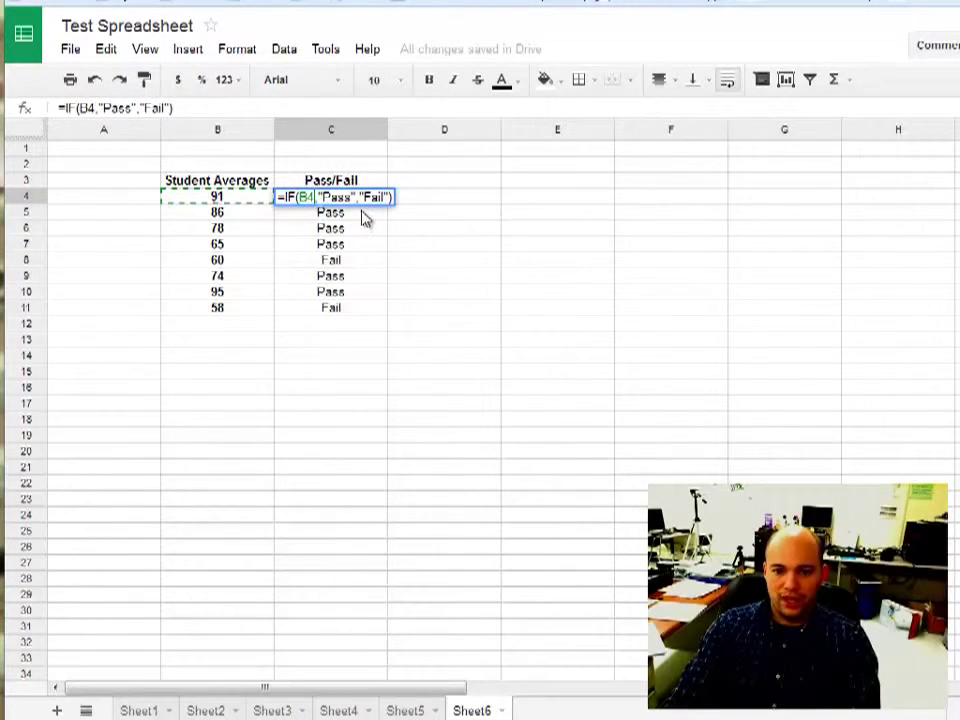
{"action": "type", "text": "65"}
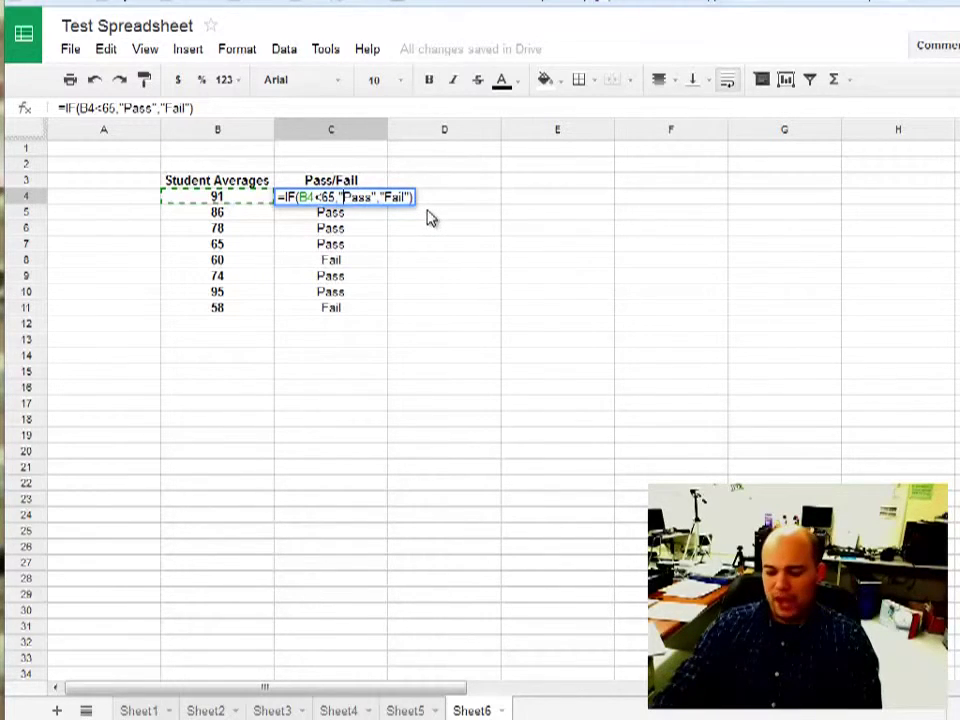
Change the value-if-true text in C4's formula to "FAIL"
{"action": "key", "text": "Delete"}
{"action": "key", "text": "Delete"}
{"action": "key", "text": "Delete"}
{"action": "key", "text": "Delete"}
{"action": "type", "text": "FAI"}
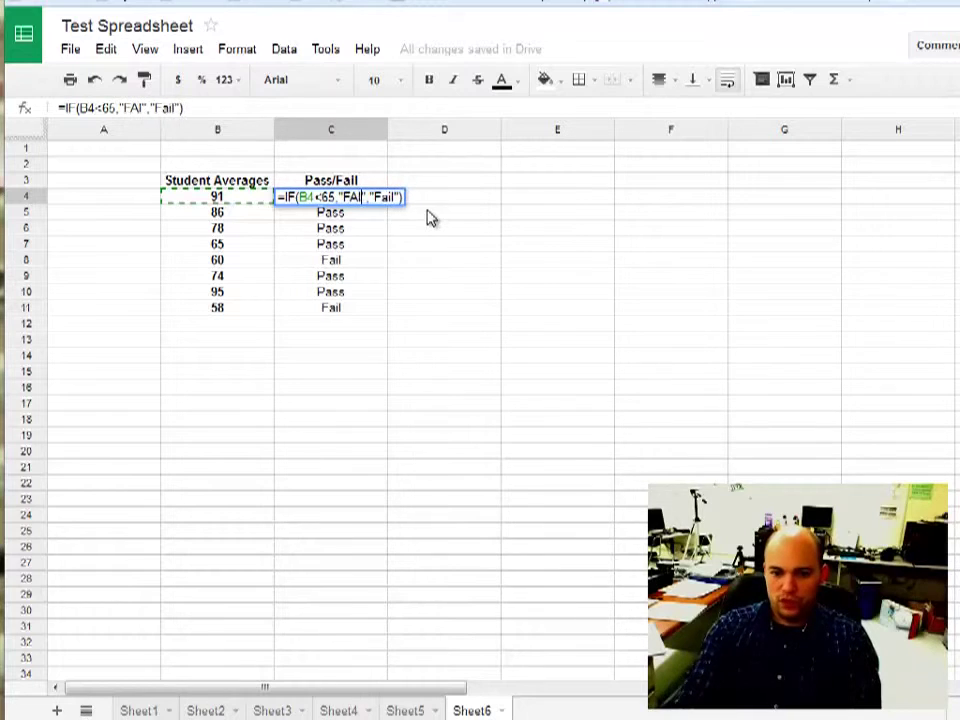
{"action": "type", "text": "L"}
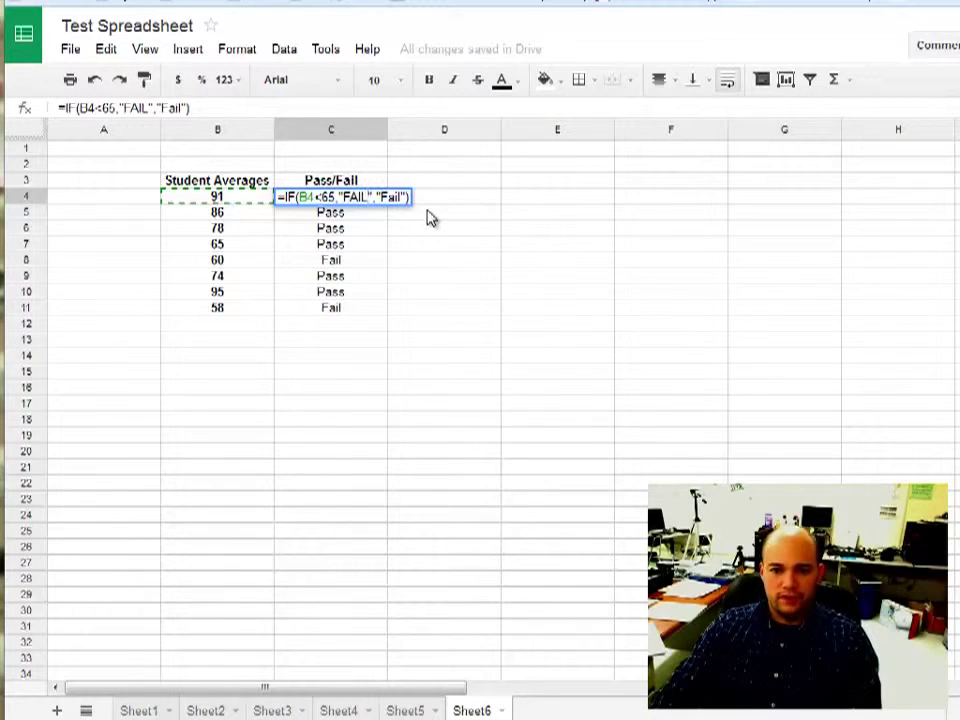
Change the value-if-false text to "PASS" and commit C4's formula as =IF(B4<65,"FAIL","PASS")
{"action": "key", "text": "Left"}
{"action": "key", "text": "Left"}
{"action": "key", "text": "Left"}
{"action": "key", "text": "Left"}
{"action": "key", "text": "Left"}
{"action": "key", "text": "Left"}
{"action": "key", "text": "Left"}
{"action": "key", "text": "Left"}
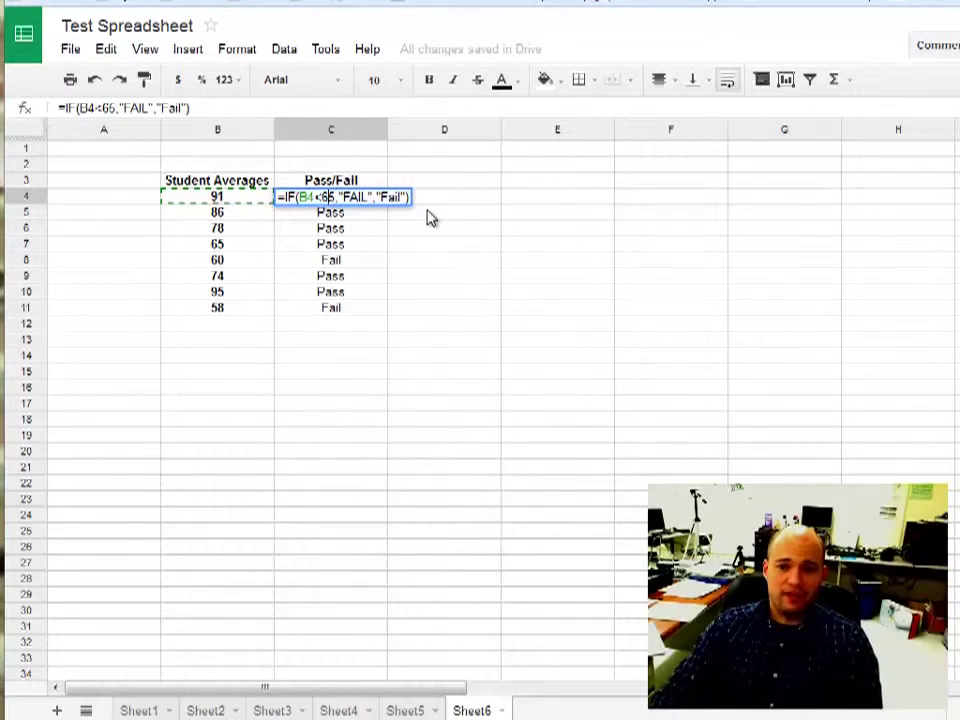
{"action": "key", "text": "Right"}
{"action": "key", "text": "Right"}
{"action": "key", "text": "Right"}
{"action": "key", "text": "Right"}
{"action": "key", "text": "Right"}
{"action": "key", "text": "Right"}
{"action": "key", "text": "Right"}
{"action": "key", "text": "Right"}
{"action": "key", "text": "Right"}
{"action": "key", "text": "Right"}
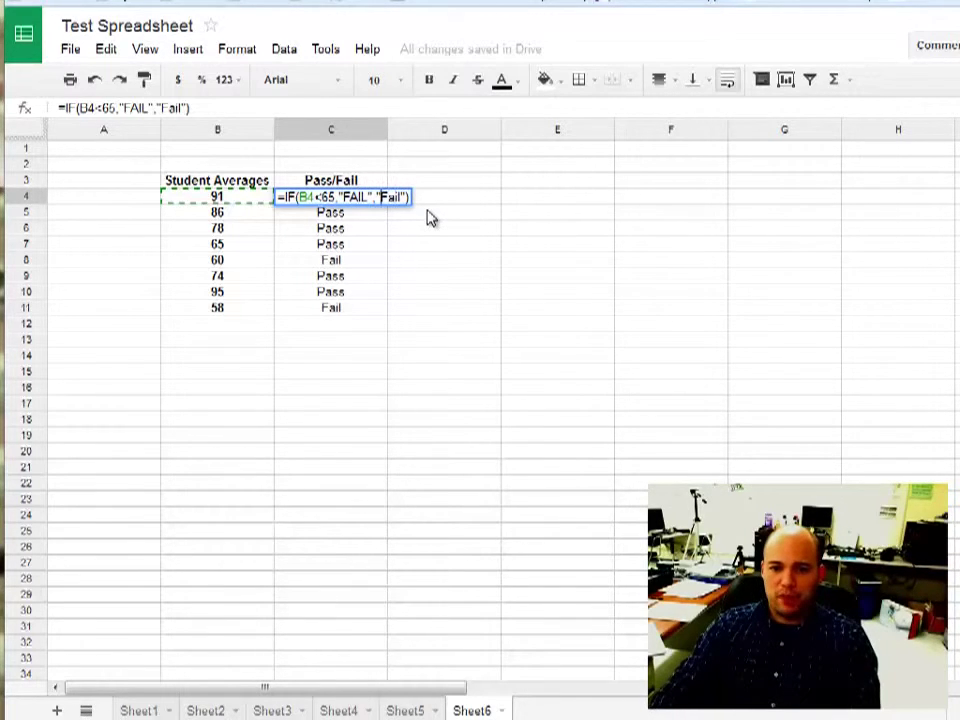
{"action": "key", "text": "shift+Right"}
{"action": "key", "text": "shift+Right"}
{"action": "key", "text": "shift+Right"}
{"action": "key", "text": "shift+Right"}
{"action": "type", "text": "PA"}
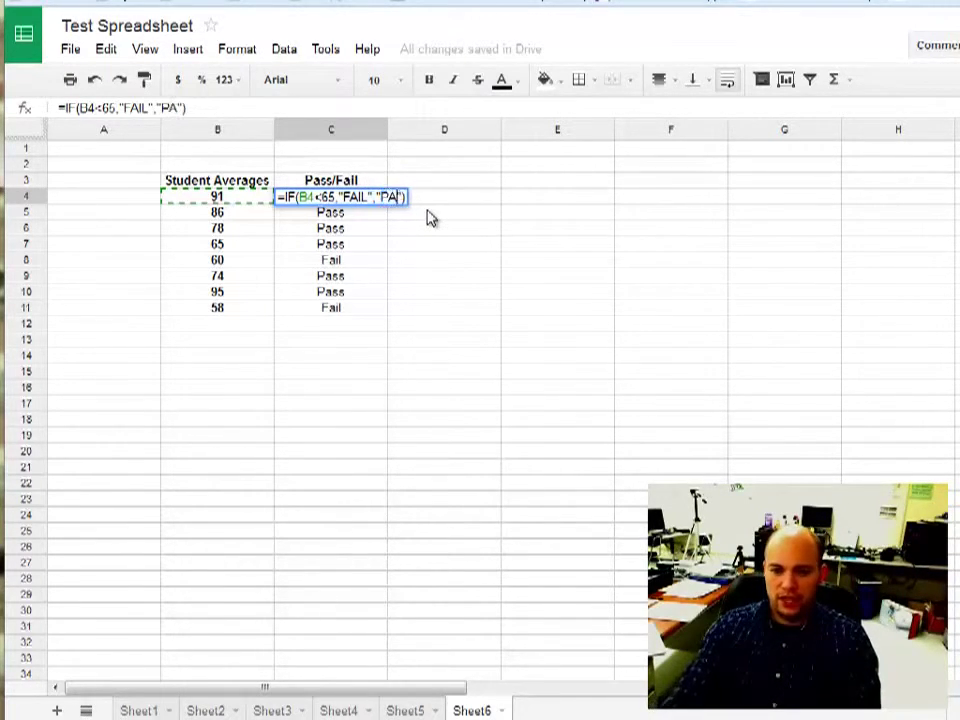
{"action": "type", "text": "SS"}
{"action": "key", "text": "Return"}
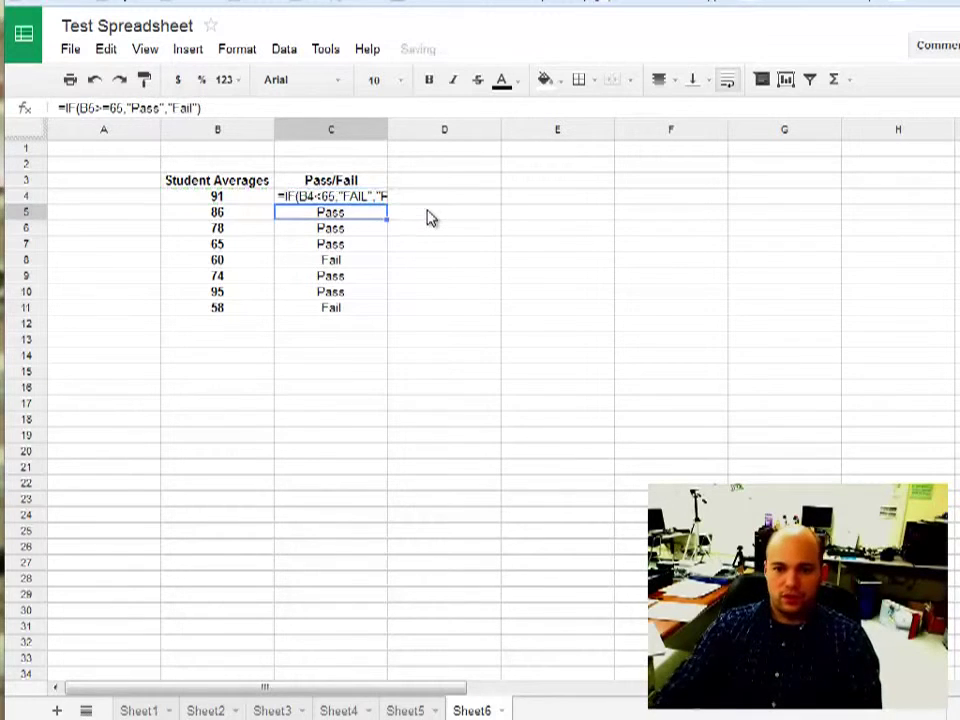
Compare the reversed IF formula in C4 with the original greater-than-or-equal formula in C5
{"action": "key", "text": "Up"}
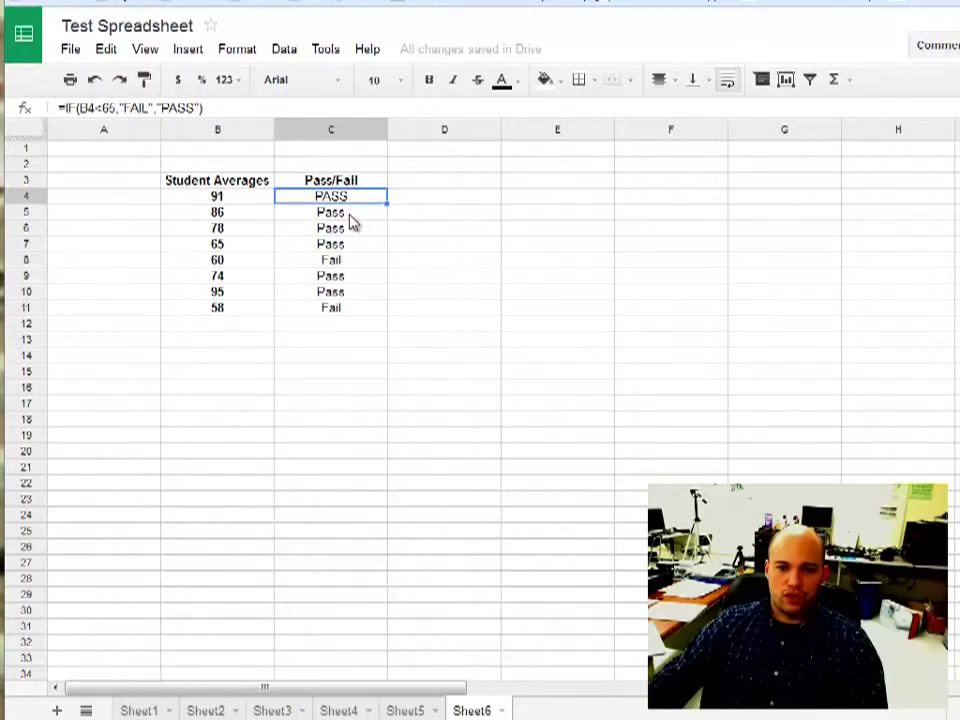
{"action": "double_click", "coordinate": [349, 216]}
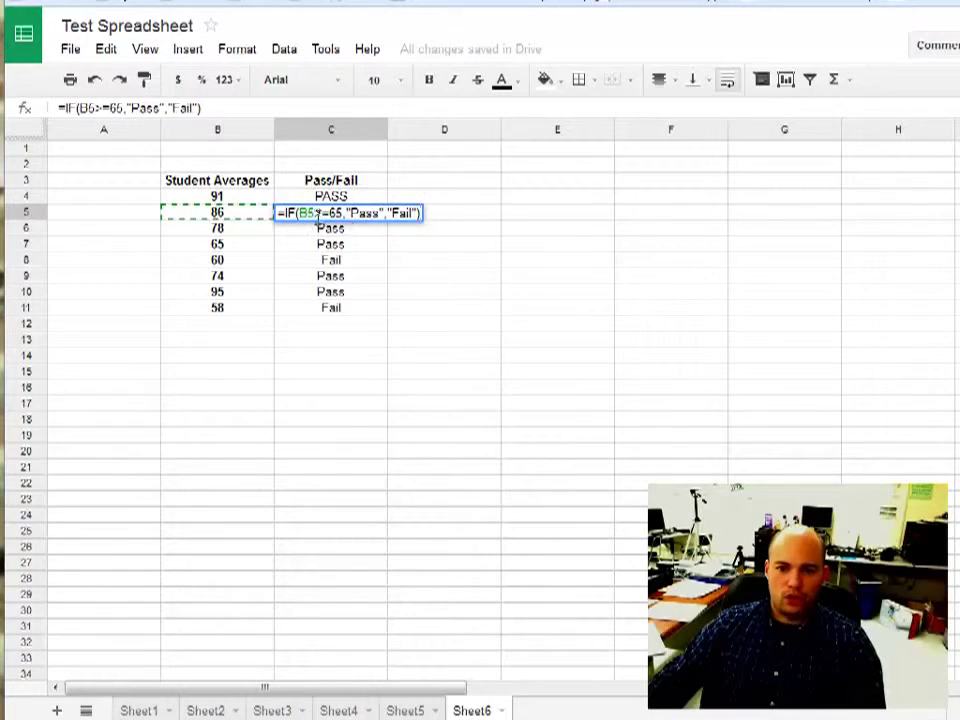
{"action": "left_click", "coordinate": [375, 197]}
{"action": "double_click", "coordinate": [375, 197]}
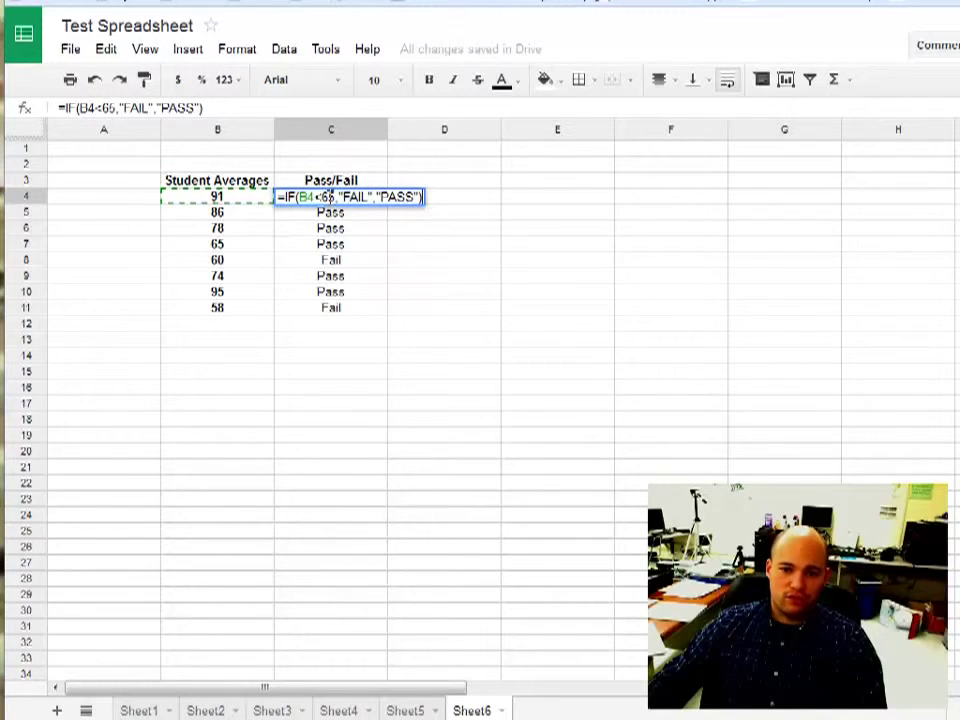